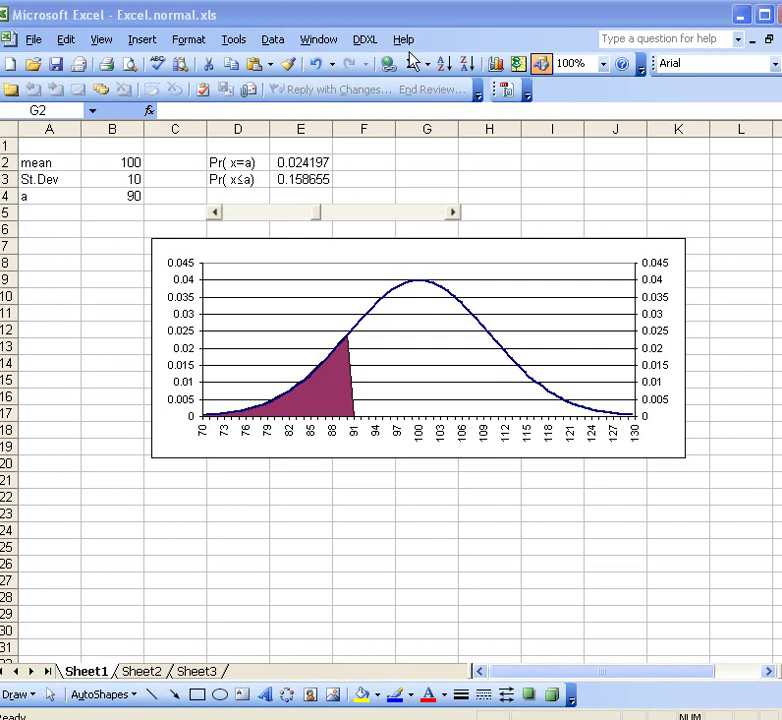
# Enter 80 as the value of a in B4 so the probabilities and shading update
pyautogui.click(405, 18)
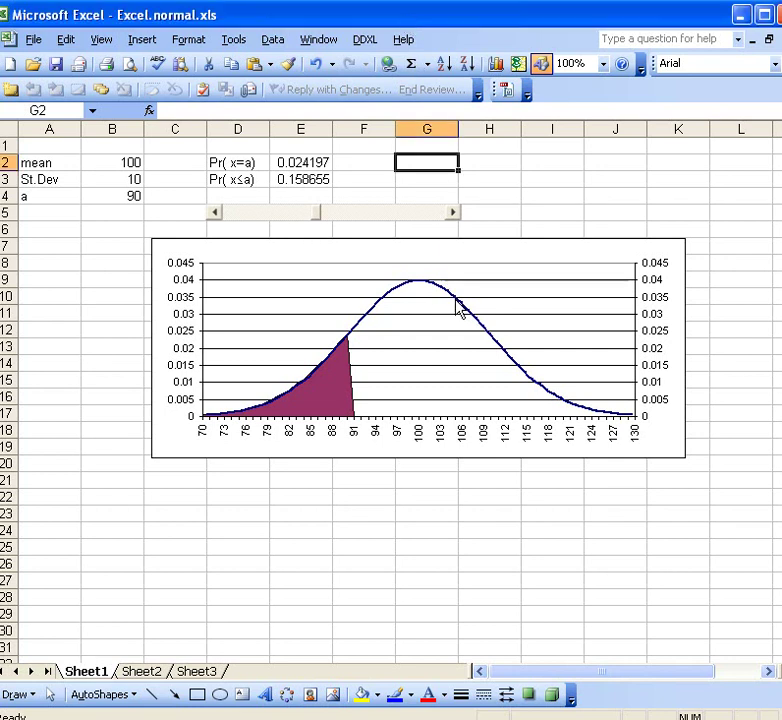
pyautogui.moveTo(460, 308)
pyautogui.moveTo(348, 343)
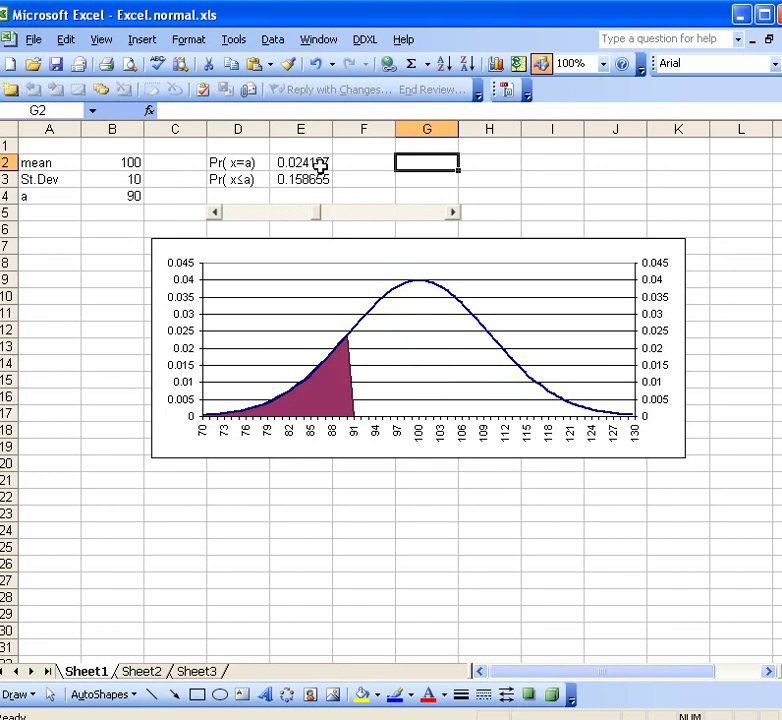
pyautogui.click(126, 199)
pyautogui.write('8')
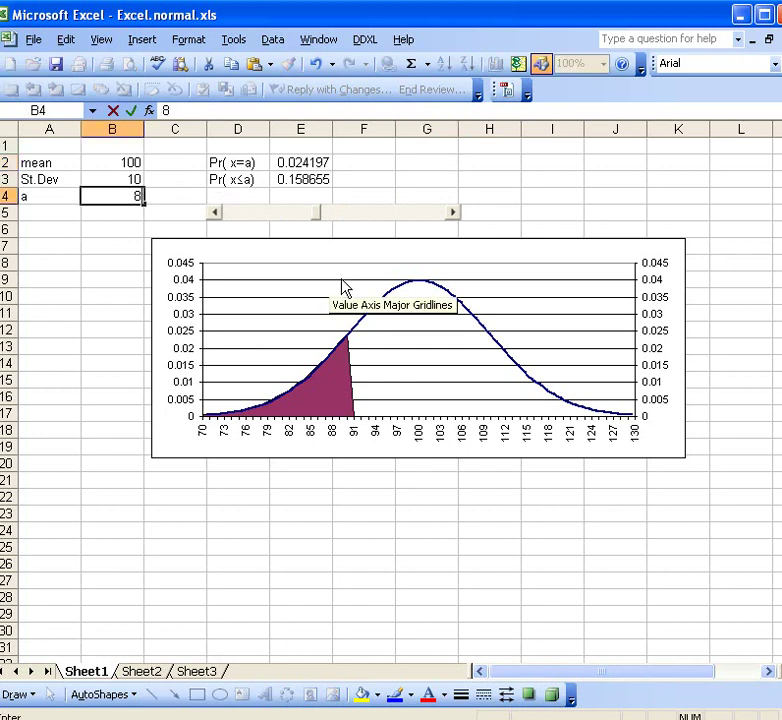
pyautogui.write('0')
pyautogui.press('Return')
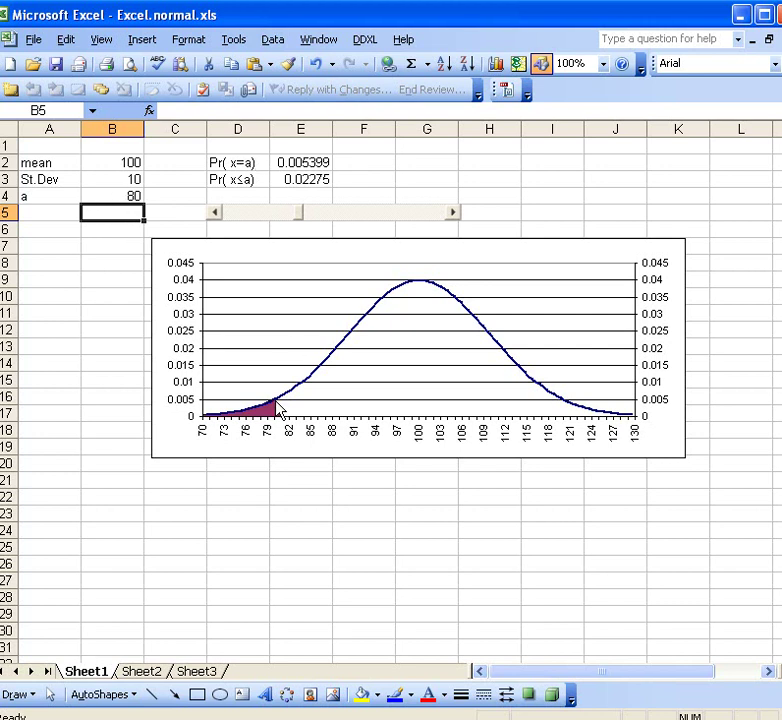
pyautogui.moveTo(277, 405)
# Raise a in B4 to 100 with the scroll bar so half the curve is shaded
pyautogui.moveTo(297, 217); pyautogui.dragTo(337, 215)
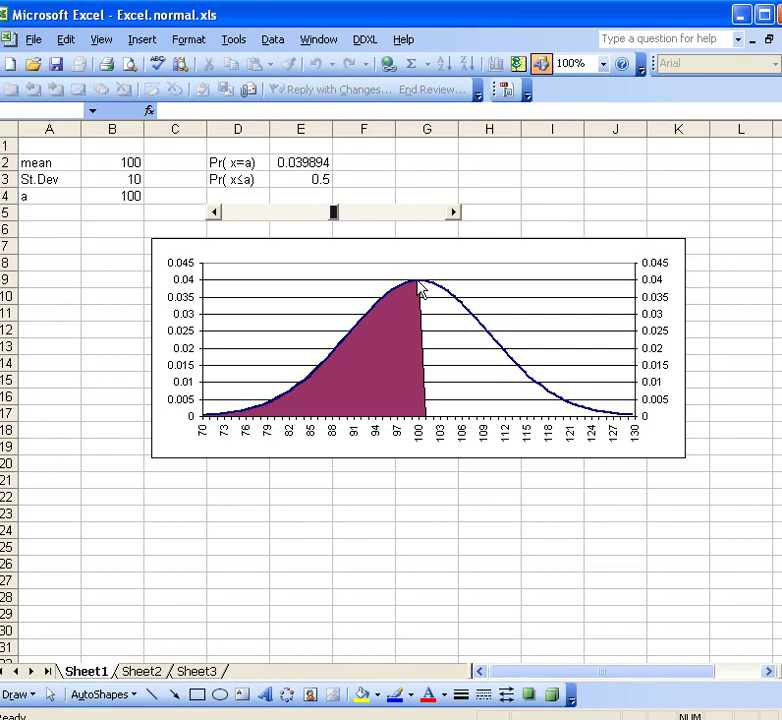
pyautogui.moveTo(420, 286)
pyautogui.click(300, 161)
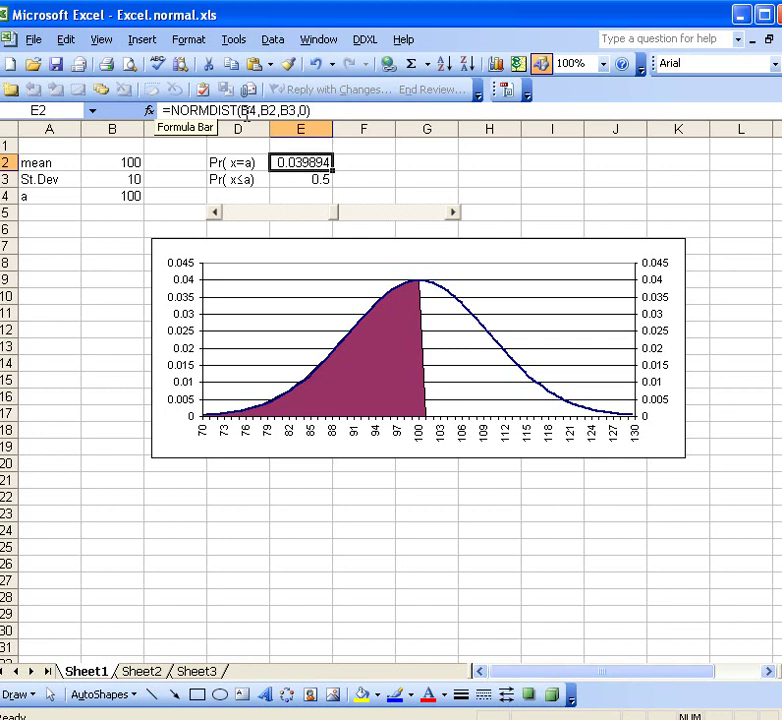
pyautogui.click(239, 110)
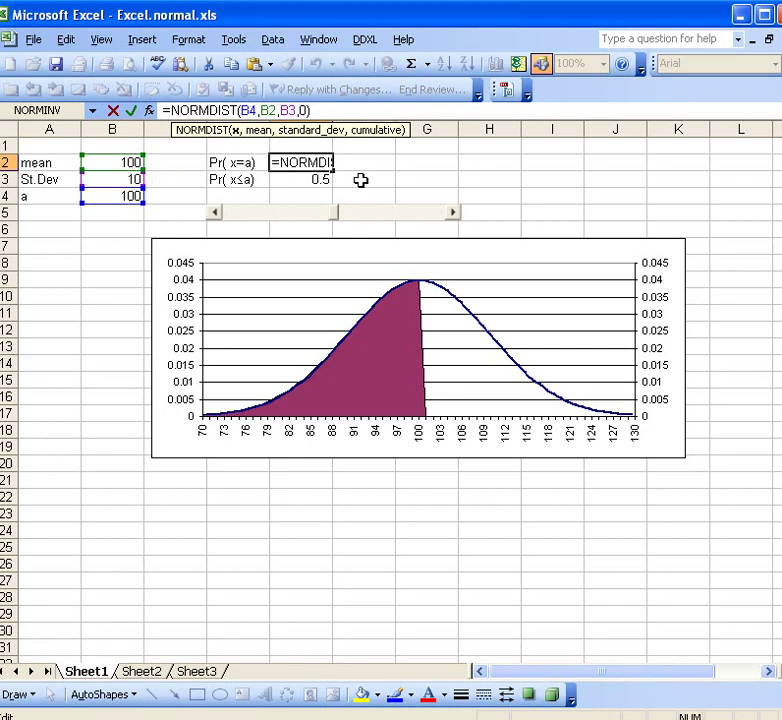
pyautogui.press('Return')
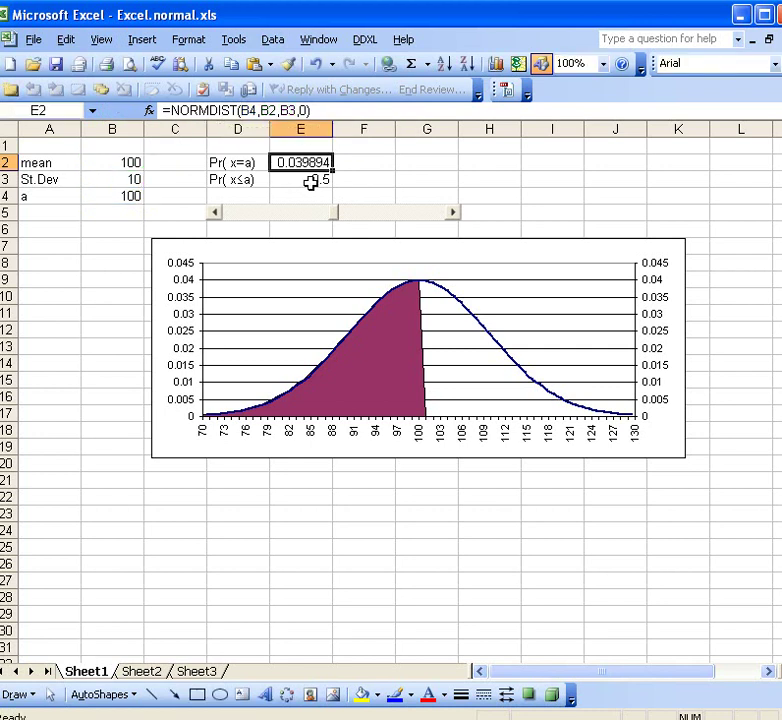
pyautogui.click(311, 181)
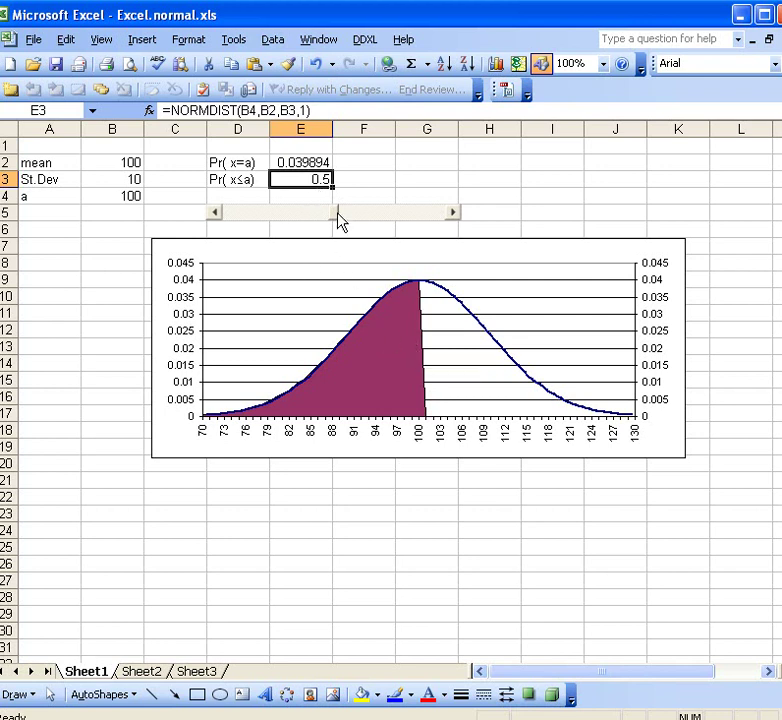
# Sweep a through a range of values with the scroll bar, ending near 91
pyautogui.moveTo(340, 222); pyautogui.dragTo(319, 217)
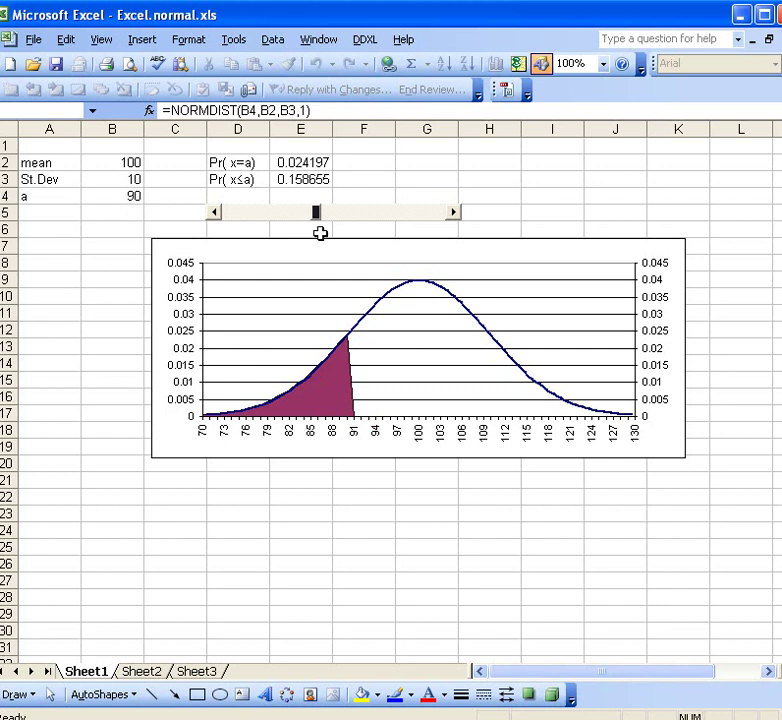
pyautogui.moveTo(320, 220); pyautogui.dragTo(248, 220)
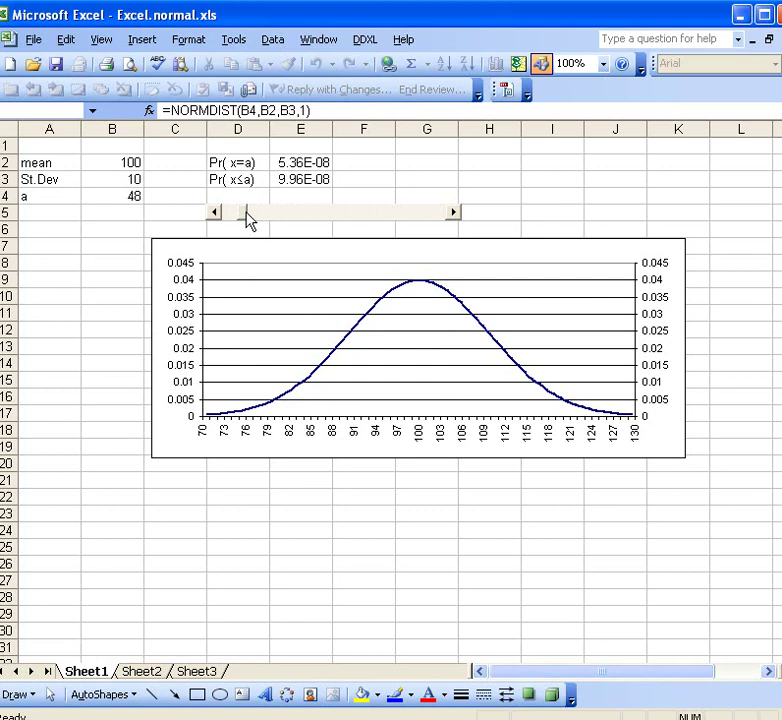
pyautogui.moveTo(248, 220); pyautogui.dragTo(356, 219)
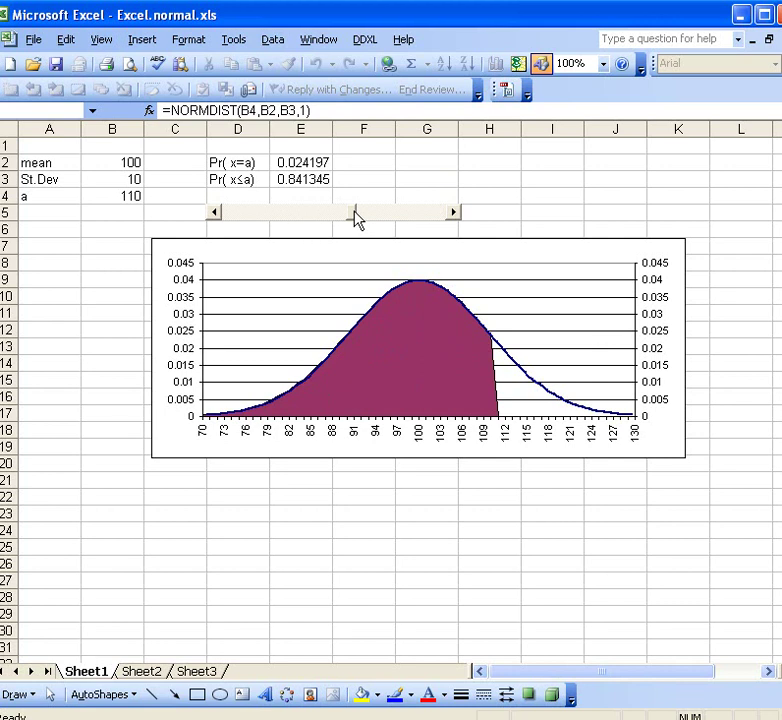
pyautogui.moveTo(356, 219); pyautogui.dragTo(353, 219)
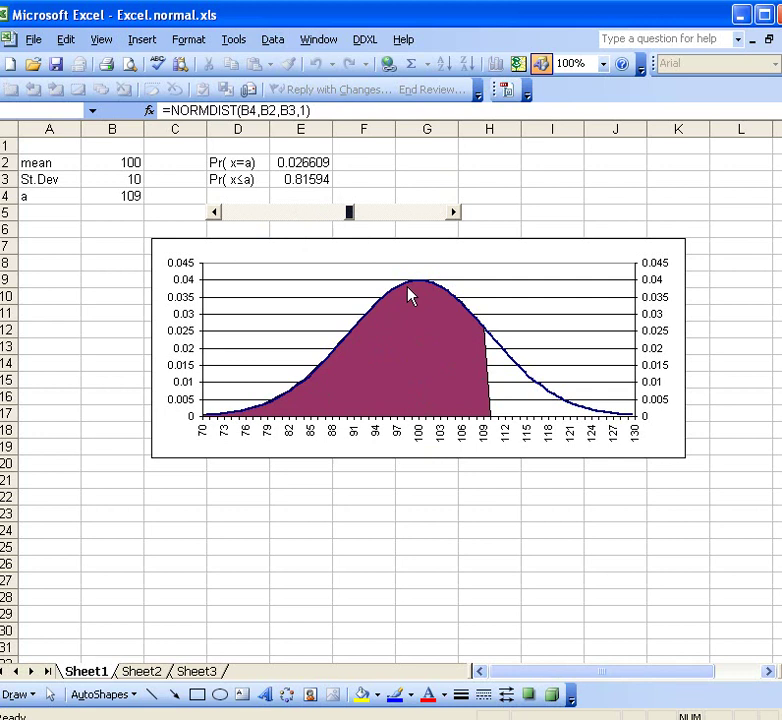
pyautogui.press('Right')
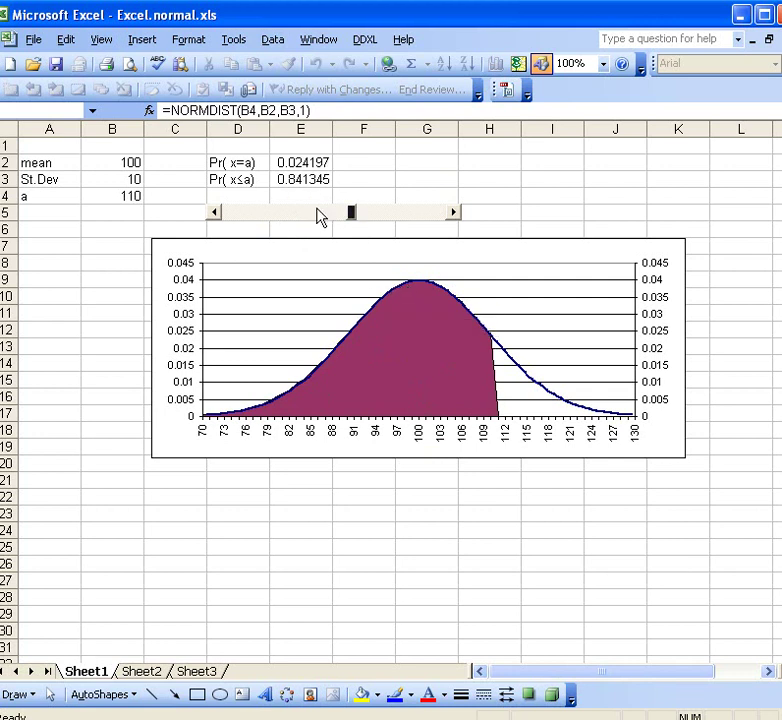
pyautogui.moveTo(355, 222); pyautogui.dragTo(428, 222)
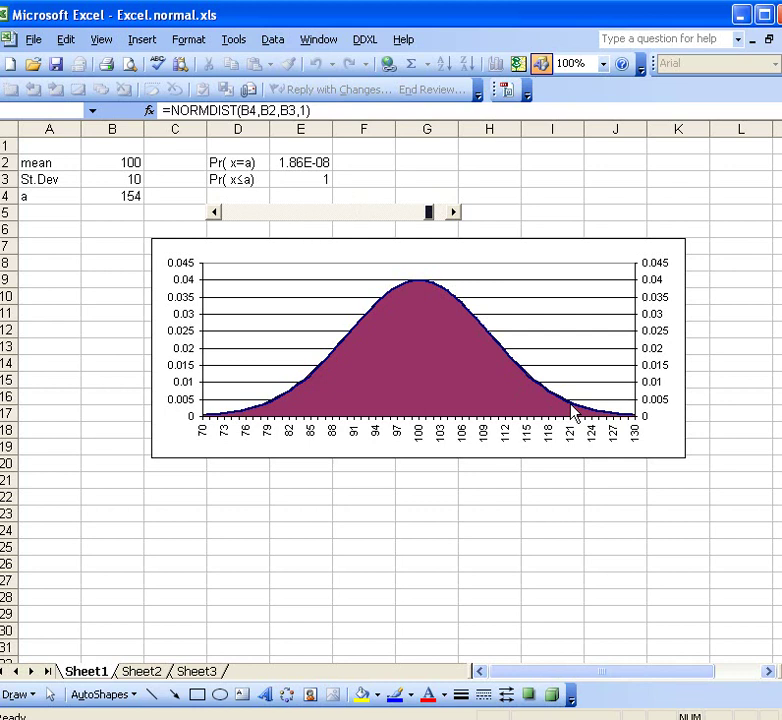
pyautogui.moveTo(432, 222); pyautogui.dragTo(325, 222)
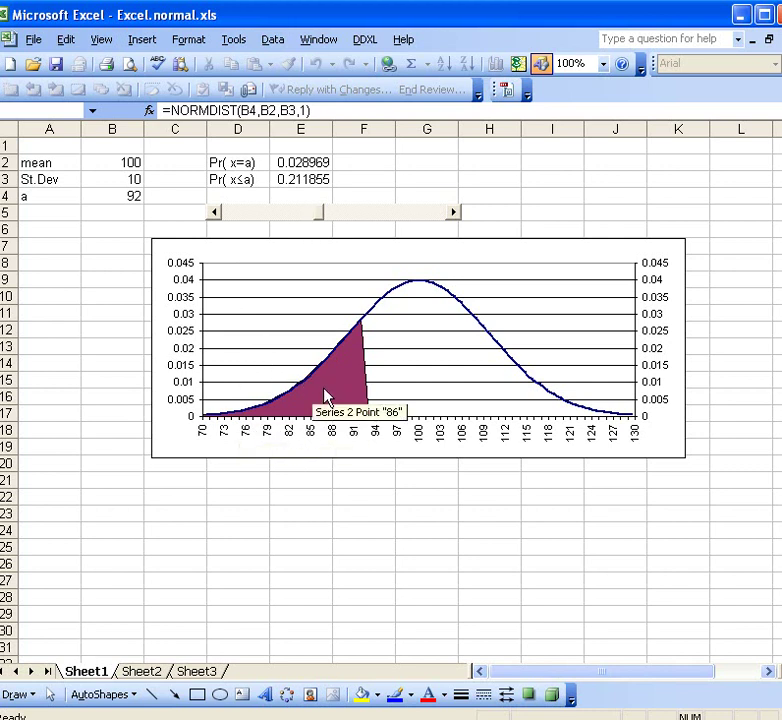
pyautogui.moveTo(324, 216); pyautogui.dragTo(314, 216)
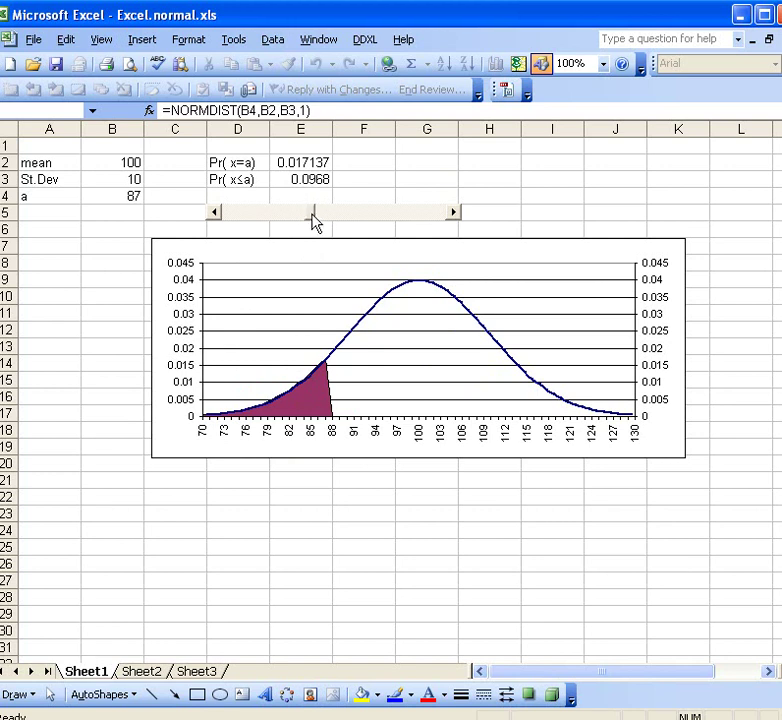
pyautogui.moveTo(312, 222); pyautogui.dragTo(316, 224)
pyautogui.moveTo(316, 223); pyautogui.dragTo(348, 237)
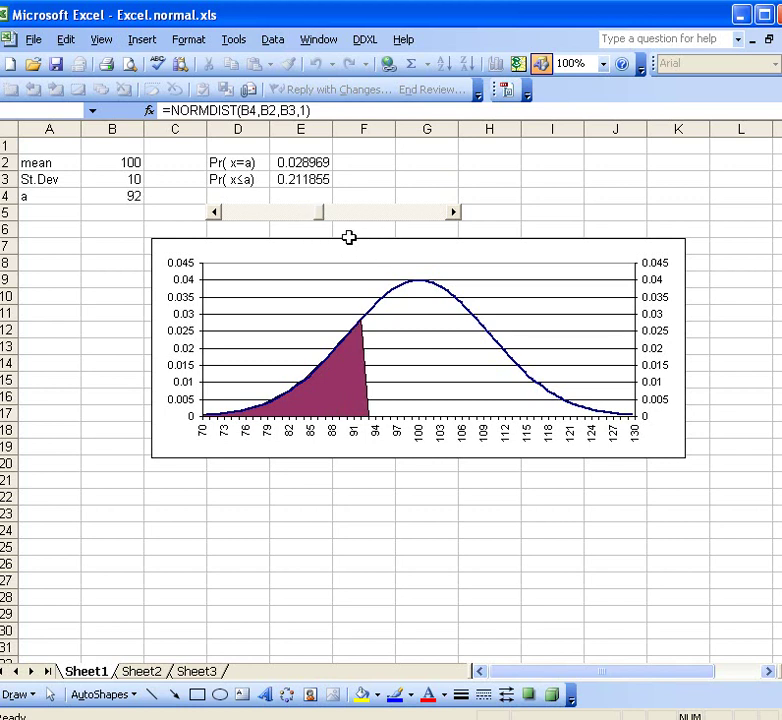
pyautogui.press('Left')
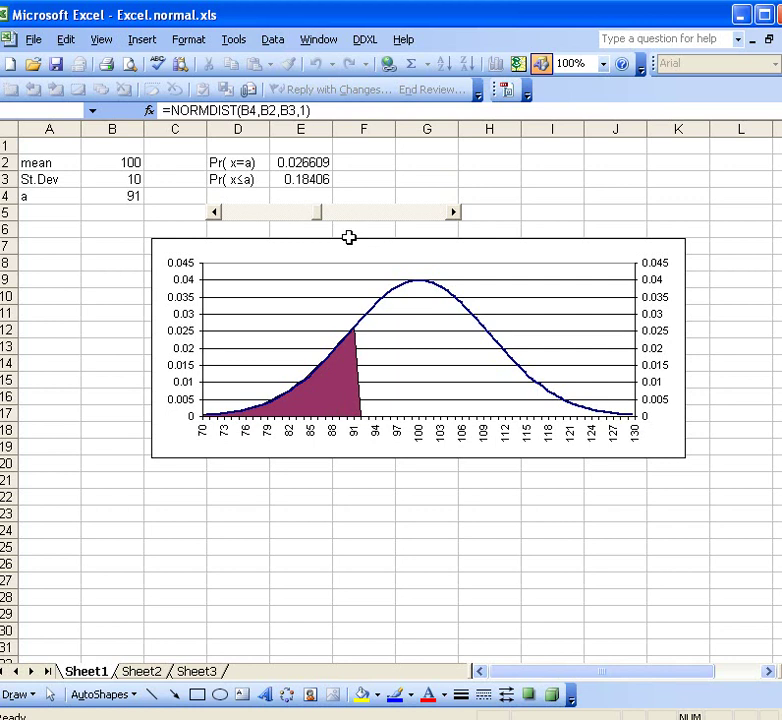
# Enter =NORMINV(.2,B2,B3) in G2, returning the 20th-percentile value 91.58379
pyautogui.click(418, 166)
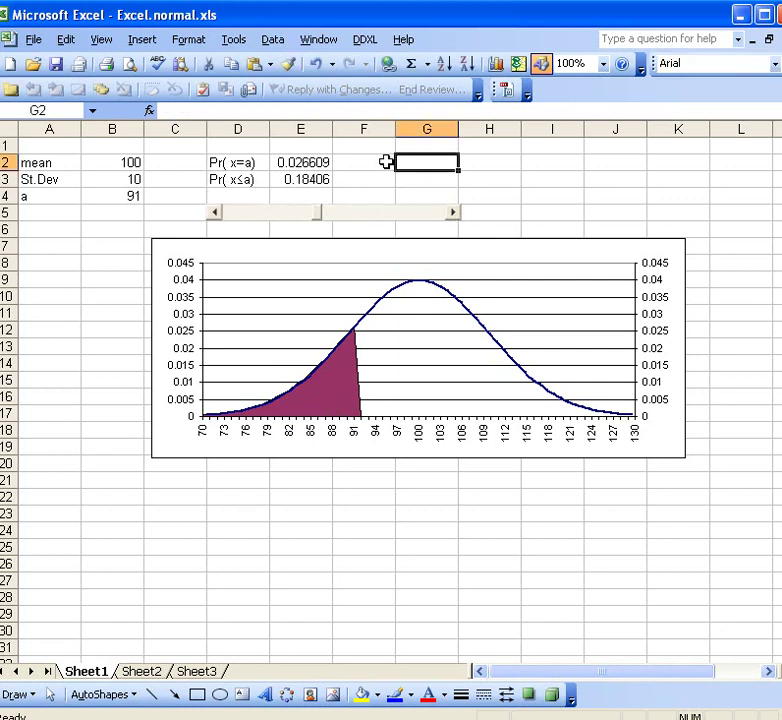
pyautogui.write('=no')
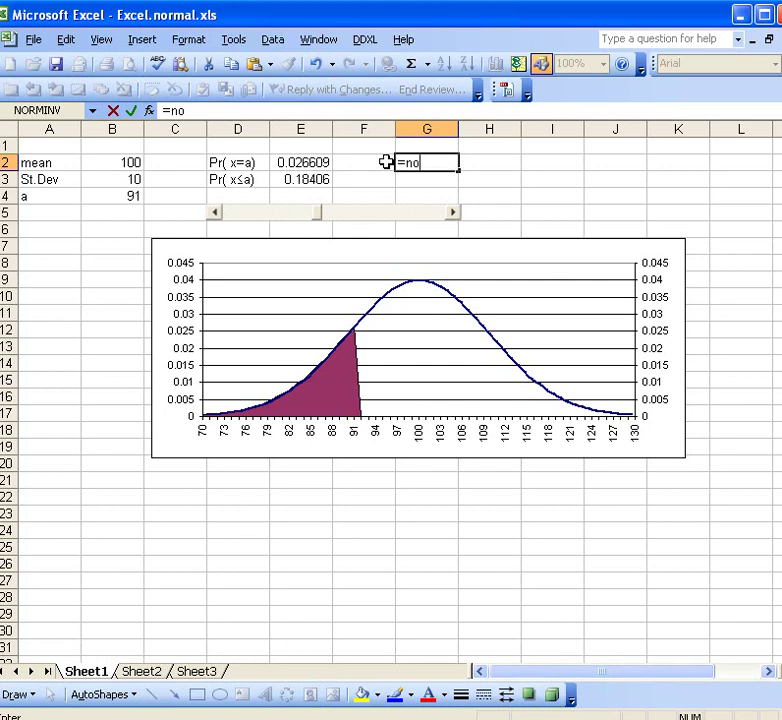
pyautogui.write('rminv(')
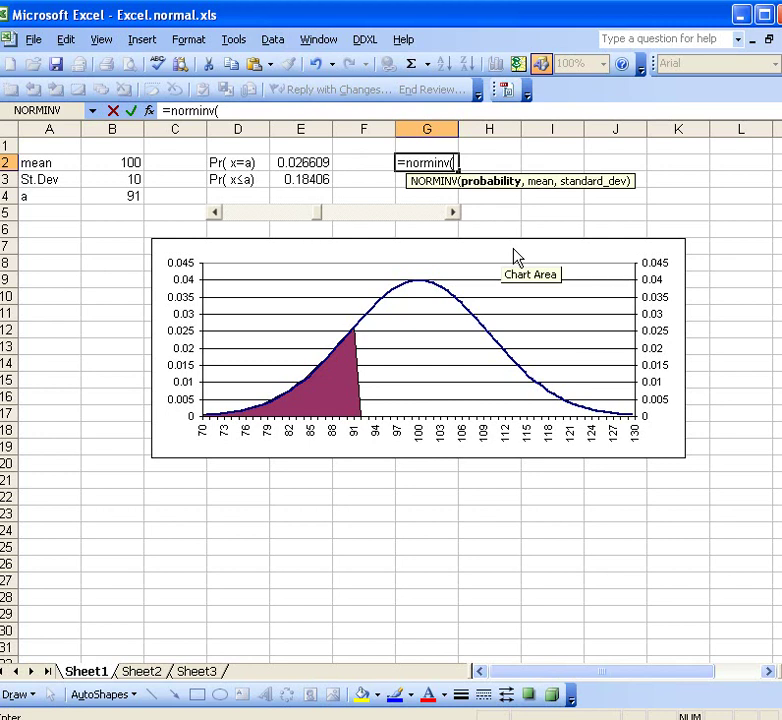
pyautogui.write('.2,')
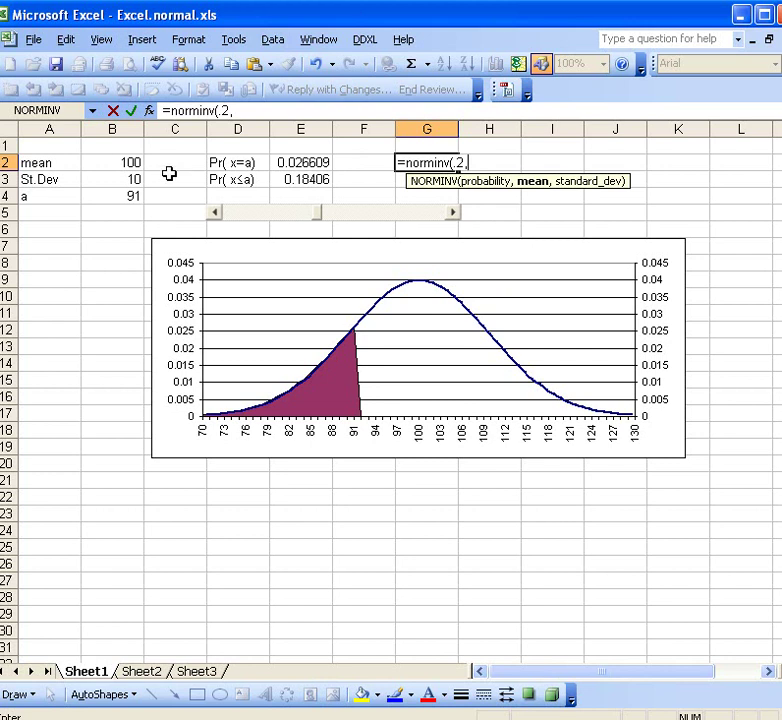
pyautogui.click(131, 162)
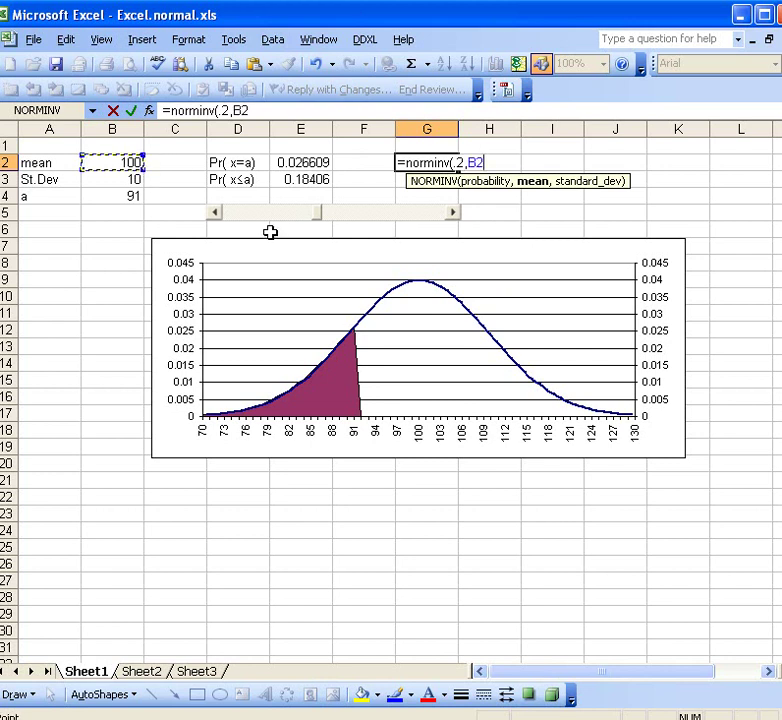
pyautogui.write(',')
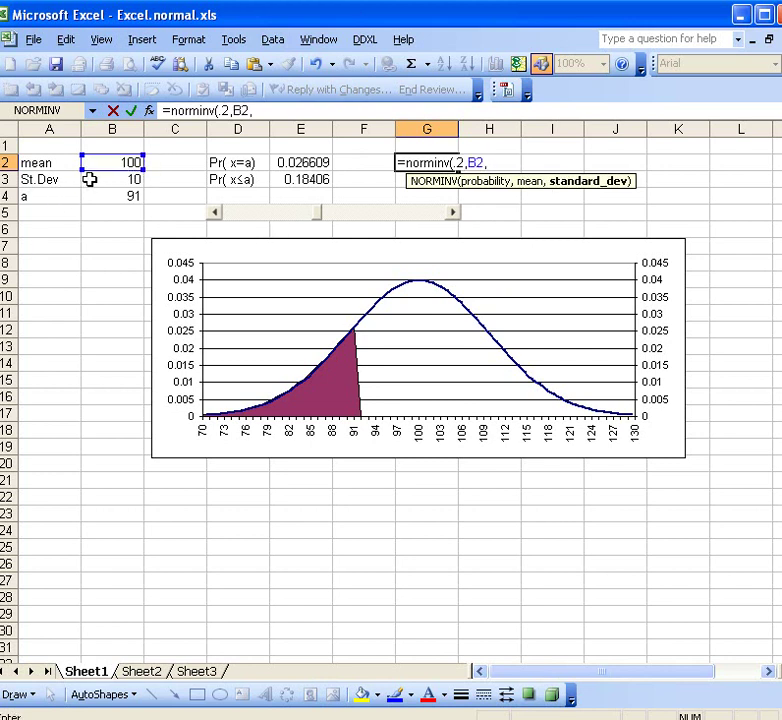
pyautogui.click(100, 180)
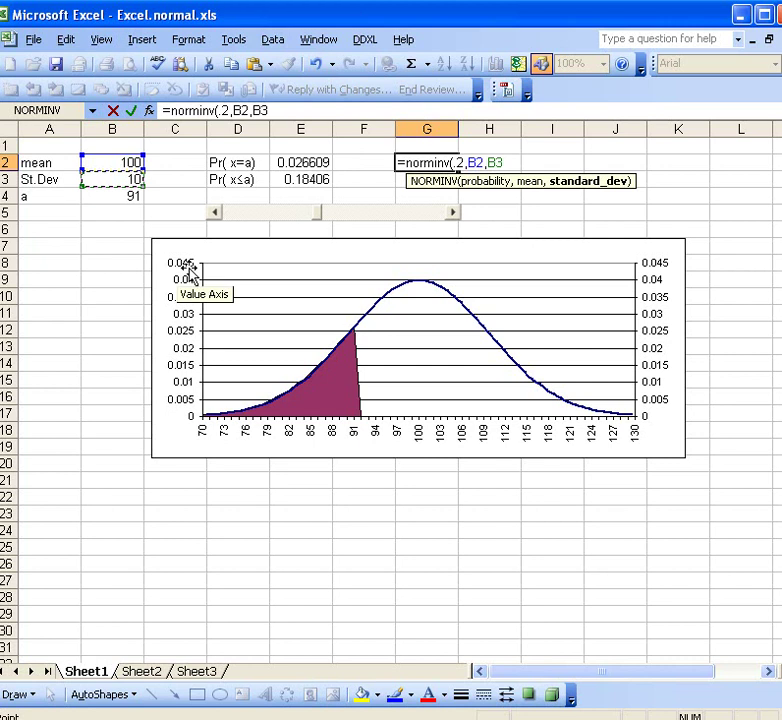
pyautogui.write(')')
pyautogui.press('Return')
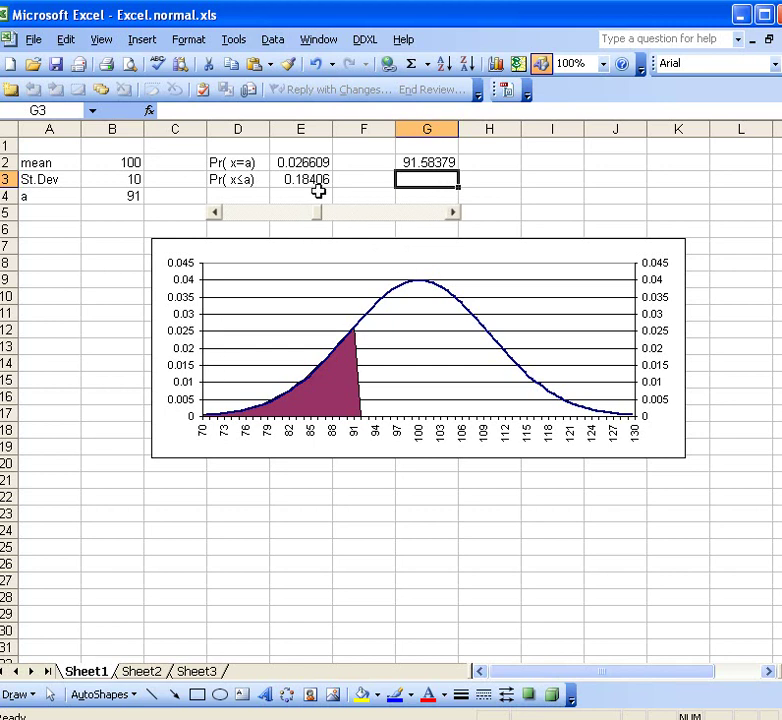
# Set a in B4 to 91.58379, making Pr(x≤a) exactly 0.2
pyautogui.click(126, 198)
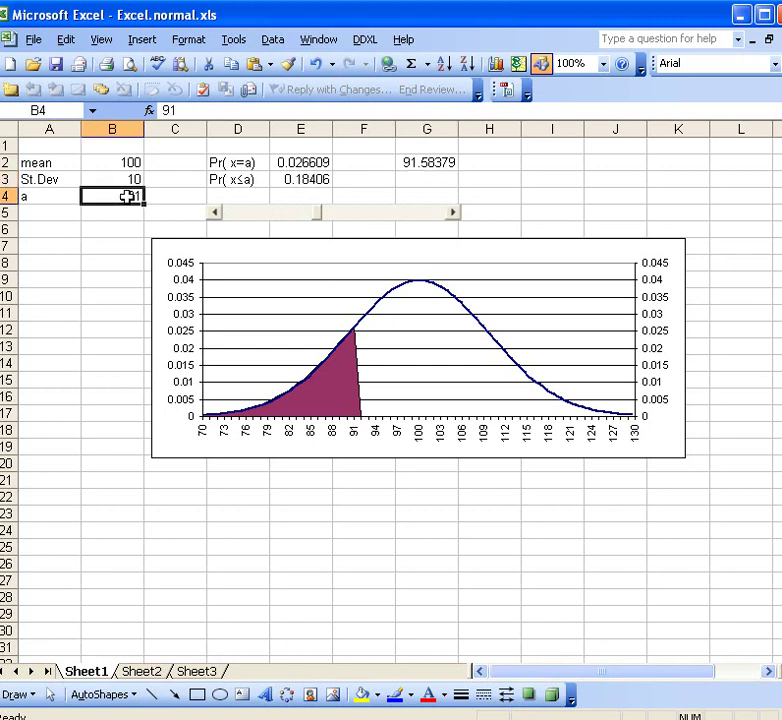
pyautogui.write('91.')
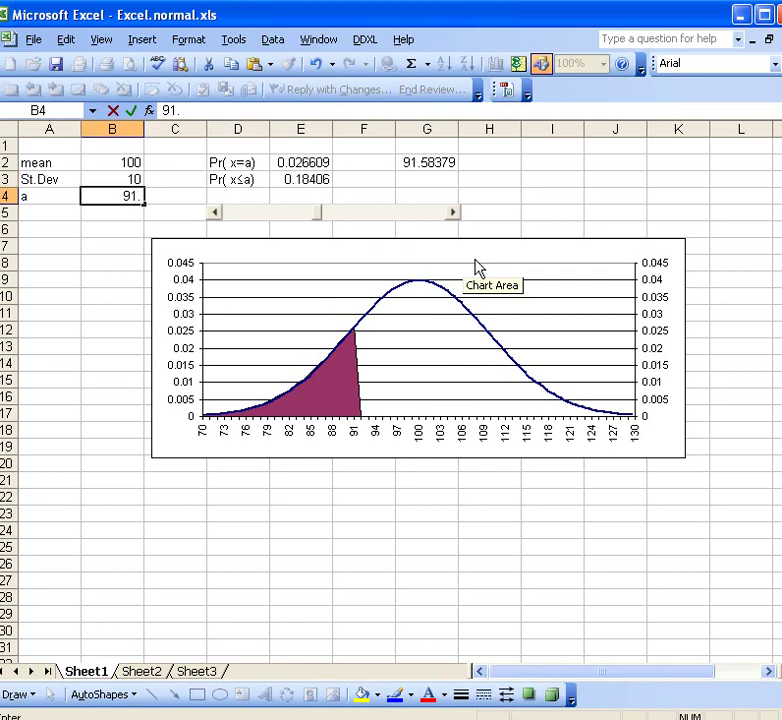
pyautogui.write('584')
pyautogui.press('BackSpace')
pyautogui.write('379')
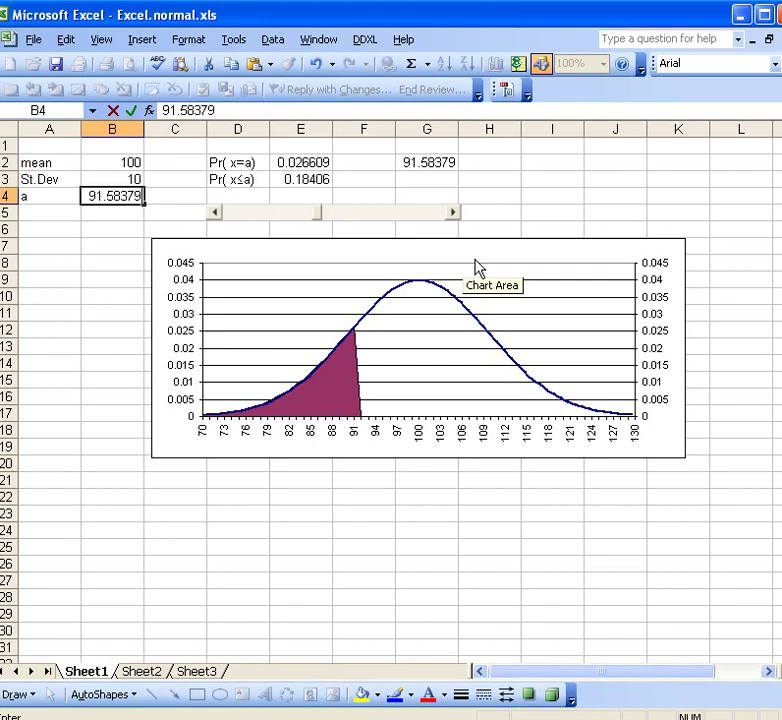
pyautogui.press('Return')
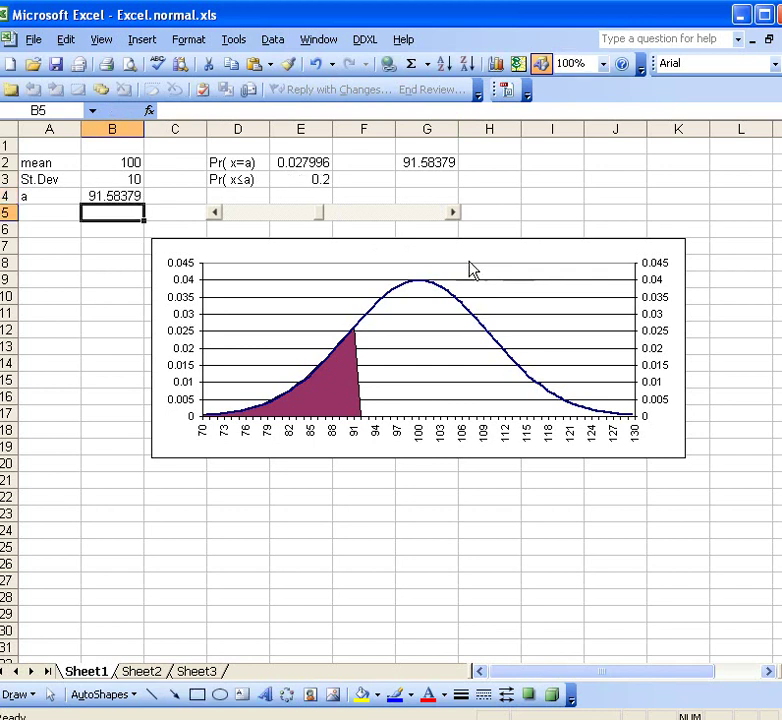